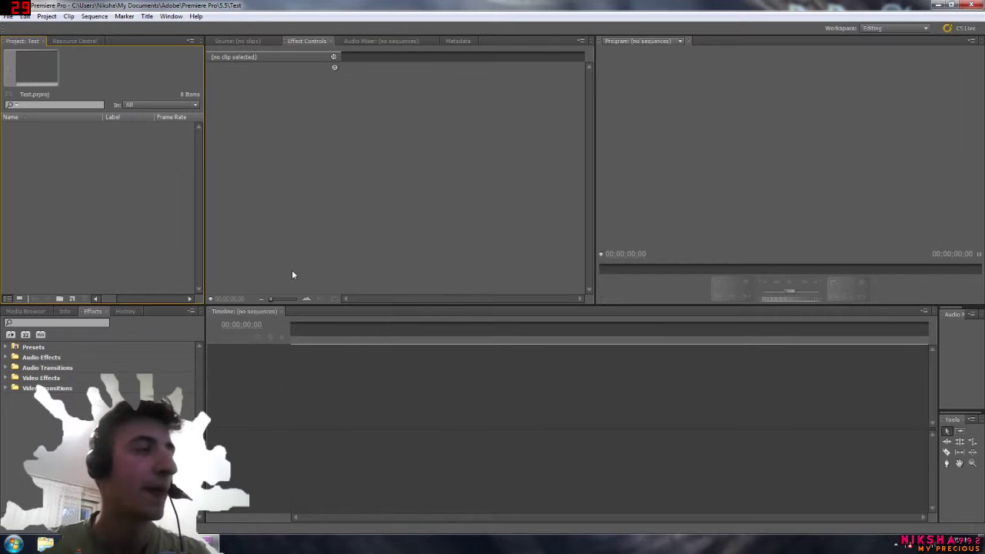
- Import gone home end.mp4, then MOV_0007.mp4 from the Desktop folder
{"action": "double_click", "coordinate": [141, 191]}
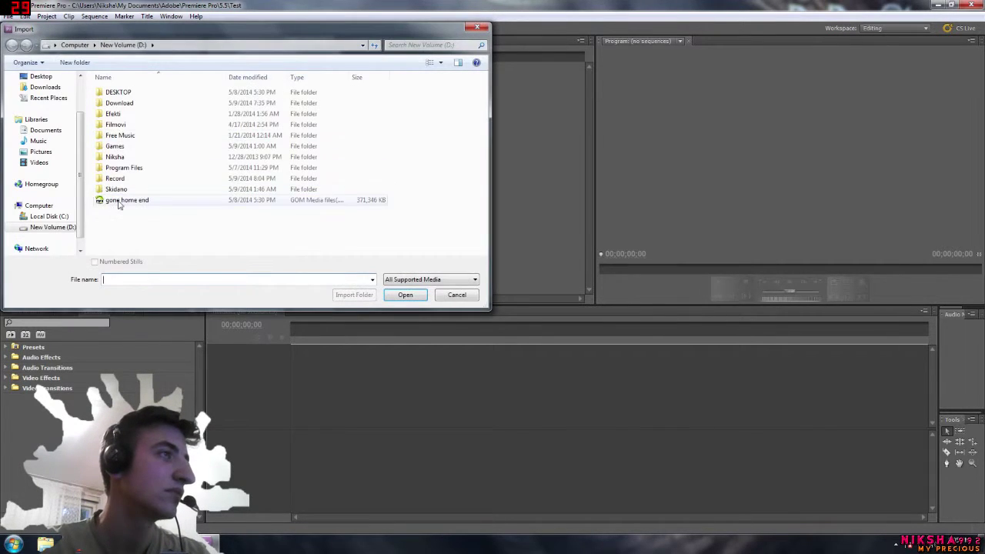
{"action": "double_click", "coordinate": [123, 200]}
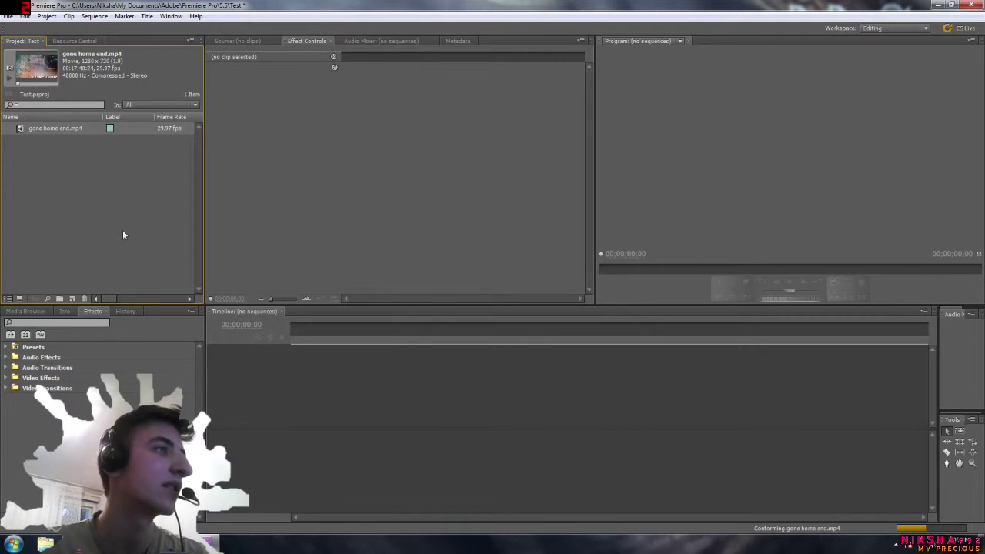
{"action": "double_click", "coordinate": [123, 234]}
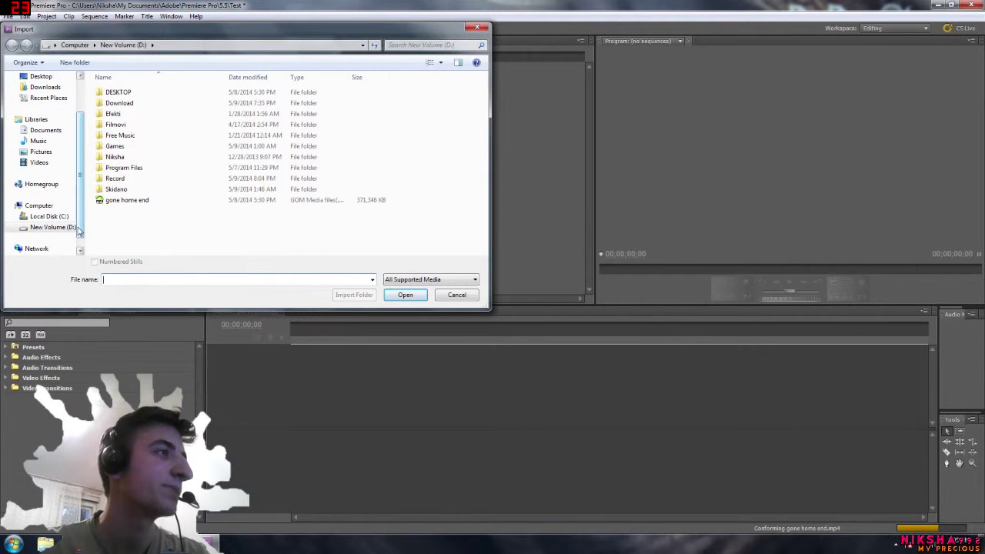
{"action": "left_click", "coordinate": [40, 206]}
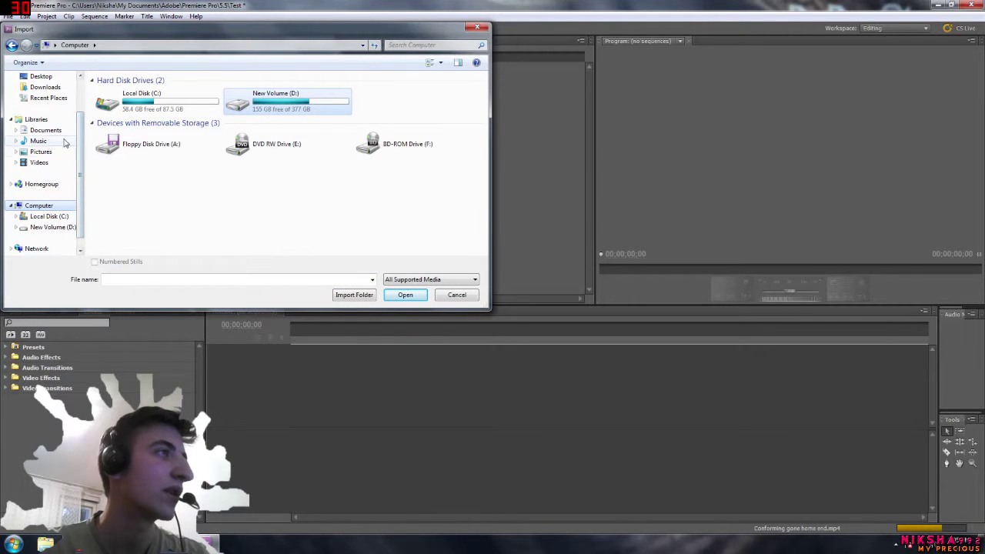
{"action": "scroll", "coordinate": [63, 135], "scroll_direction": "up", "scroll_amount": 1}
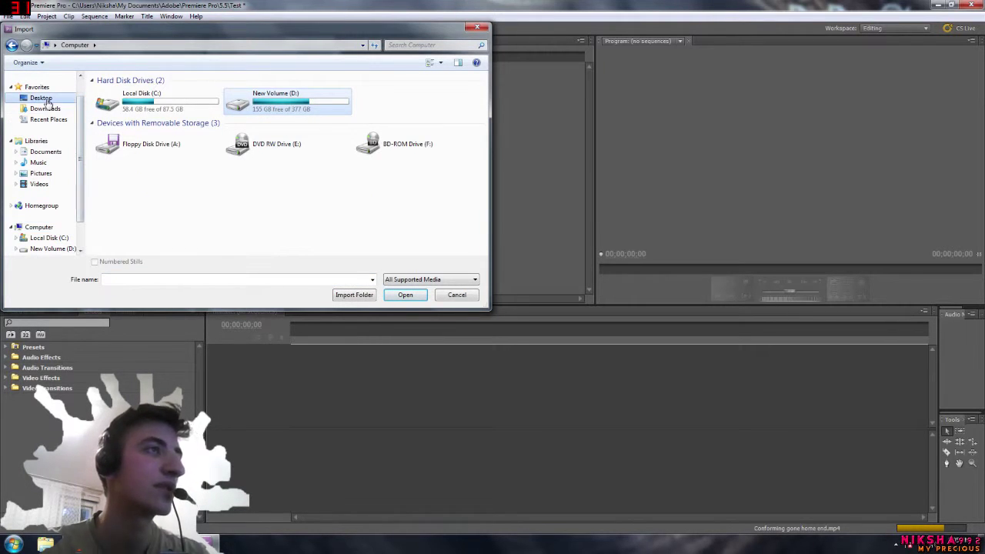
{"action": "left_click", "coordinate": [46, 100]}
{"action": "double_click", "coordinate": [261, 144]}
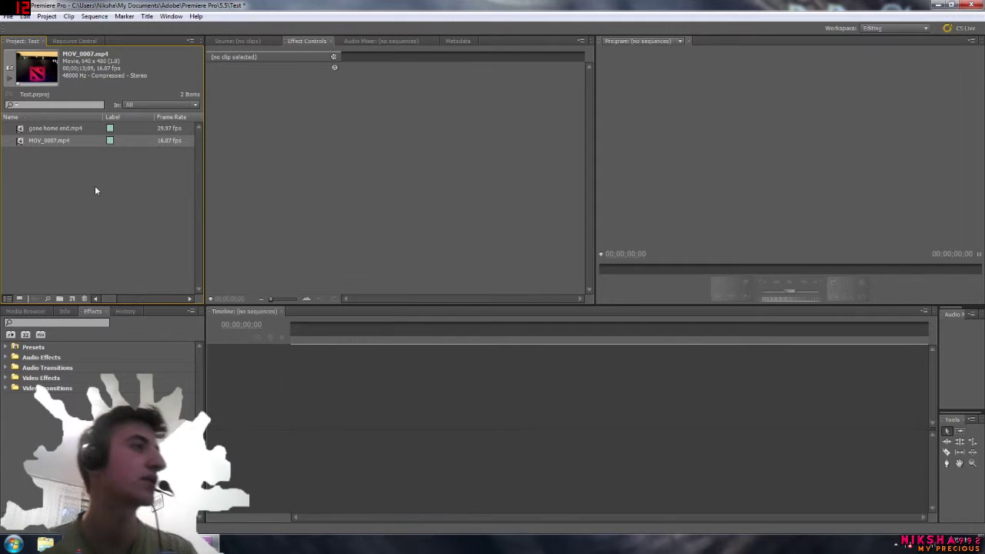
- Create a new sequence from both gone home end.mp4 and MOV_0007.mp4
{"action": "left_click", "coordinate": [27, 129]}
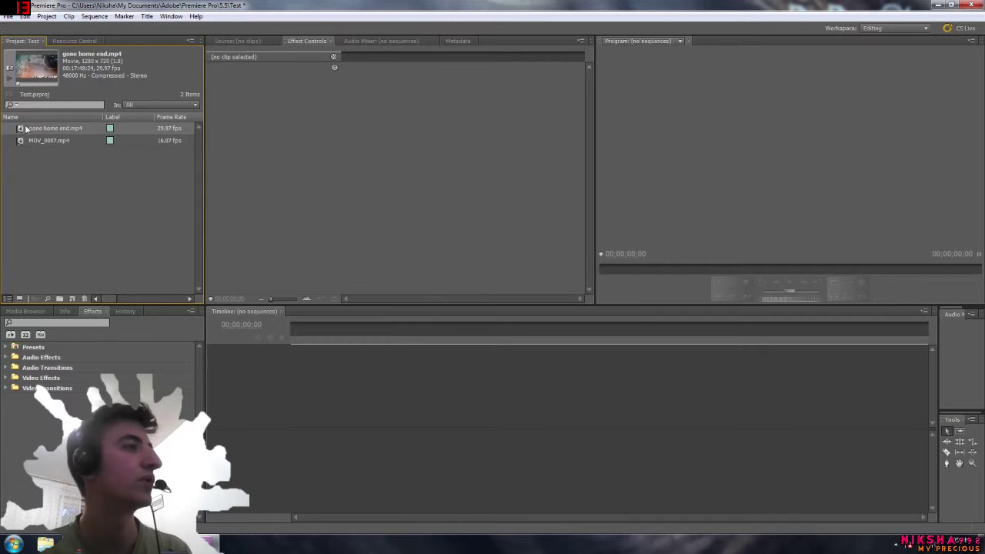
{"action": "left_click", "coordinate": [23, 140], "text": "shift"}
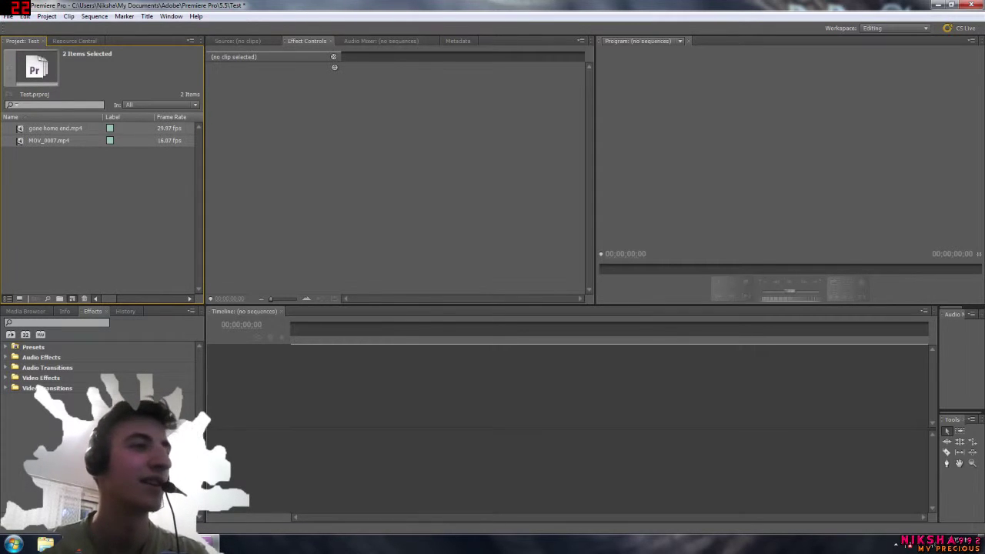
{"action": "left_click_drag", "start_coordinate": [334, 67], "coordinate": [72, 298]}
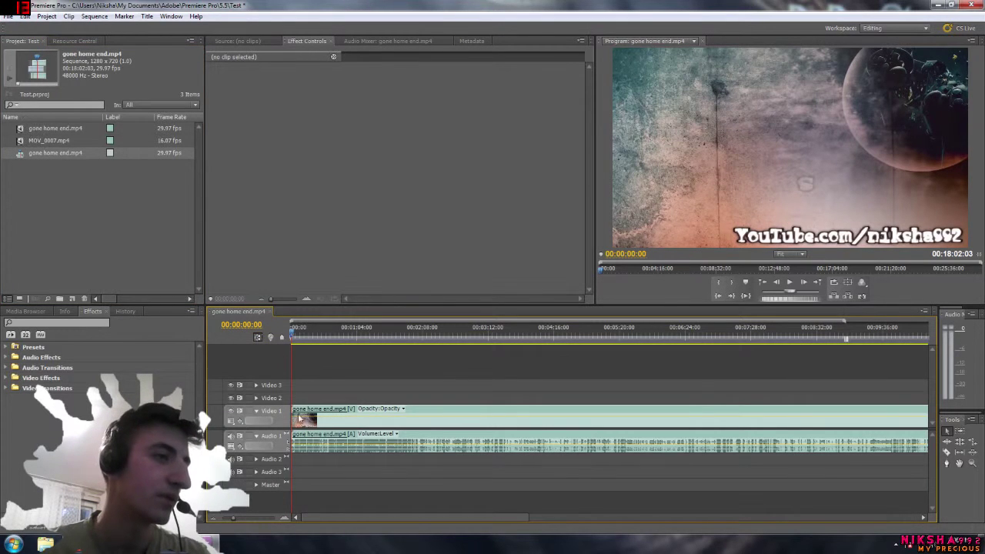
- Enlarge the Video 1 and Audio 1 tracks and scrub to the facecam footage near the end
{"action": "left_click_drag", "start_coordinate": [282, 457], "coordinate": [282, 474]}
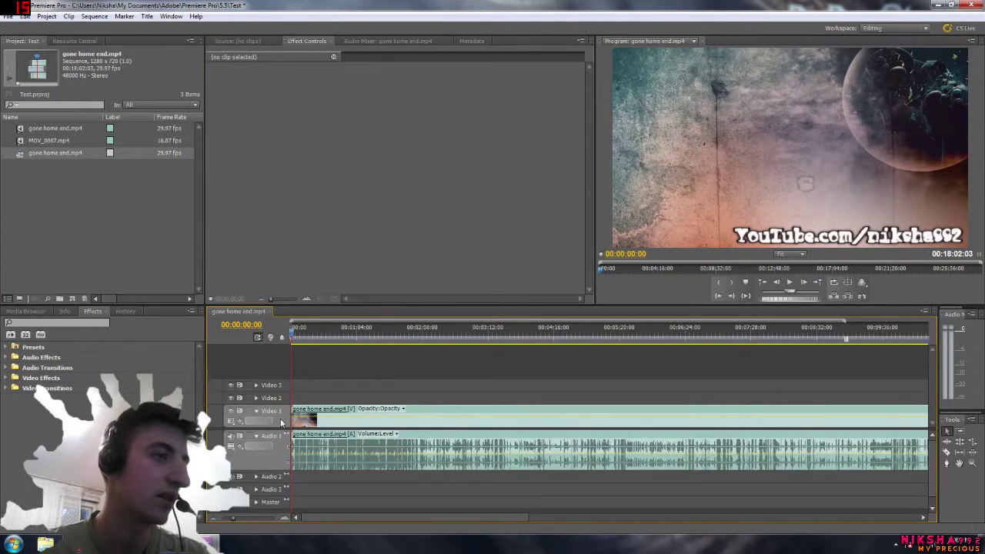
{"action": "left_click_drag", "start_coordinate": [284, 405], "coordinate": [283, 386]}
{"action": "key", "text": "minus"}
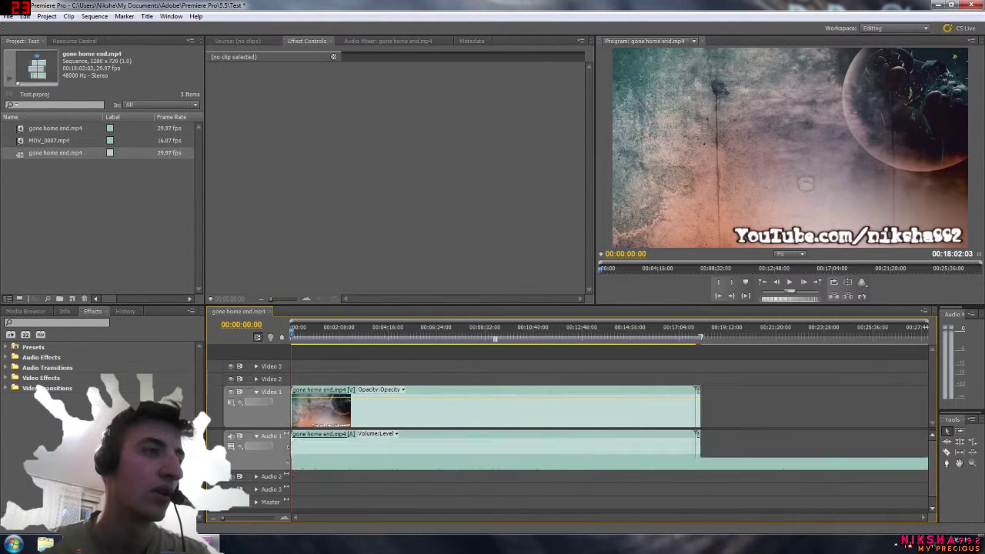
{"action": "left_click", "coordinate": [353, 343]}
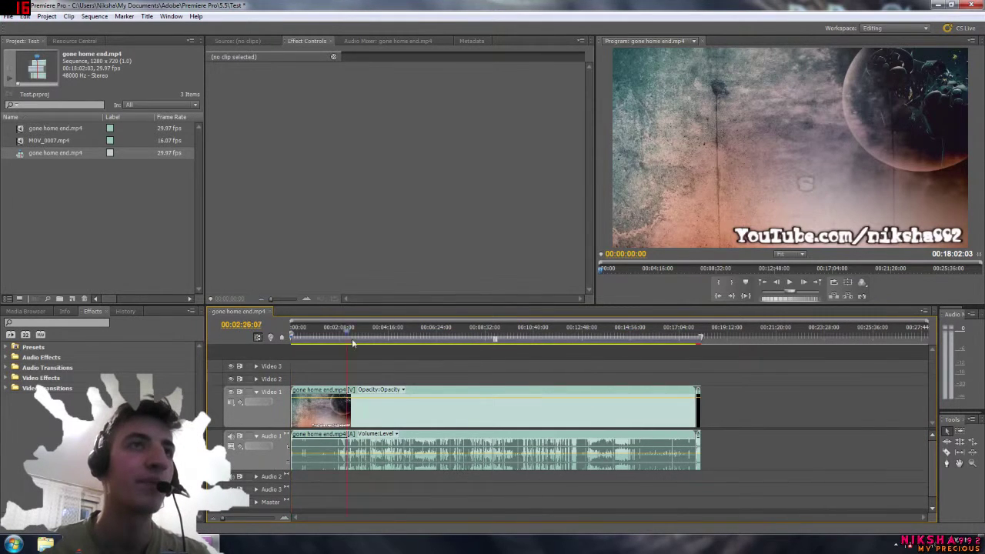
{"action": "left_click", "coordinate": [373, 343]}
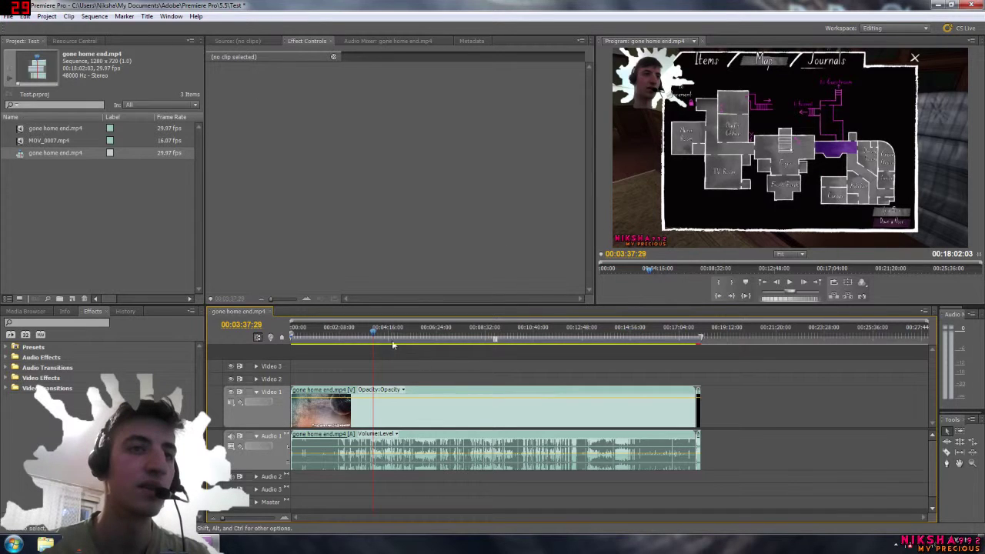
{"action": "left_click_drag", "start_coordinate": [392, 345], "coordinate": [701, 353]}
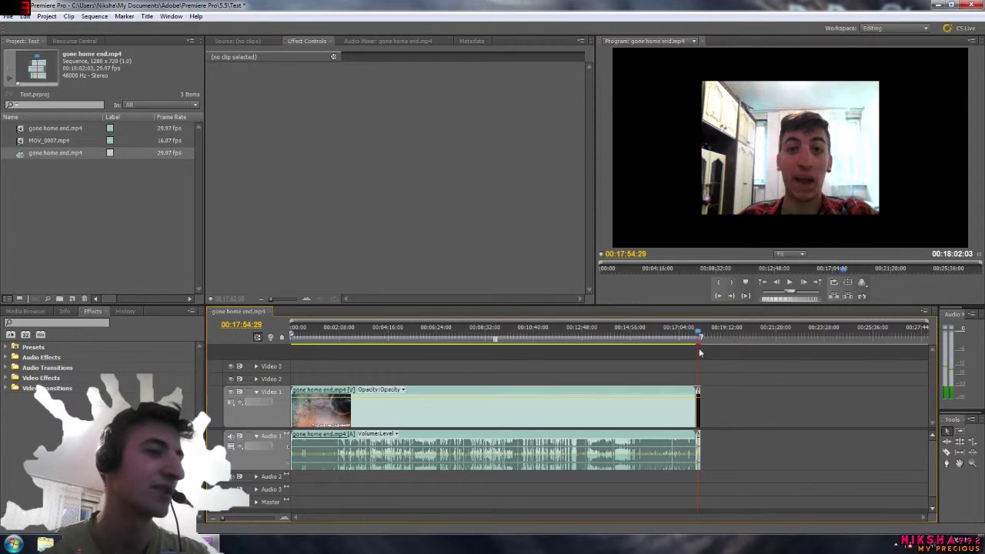
- Scale the MOV_0007 facecam clip down to 56 in its Motion settings
{"action": "key", "text": "equal"}
{"action": "key", "text": "equal"}
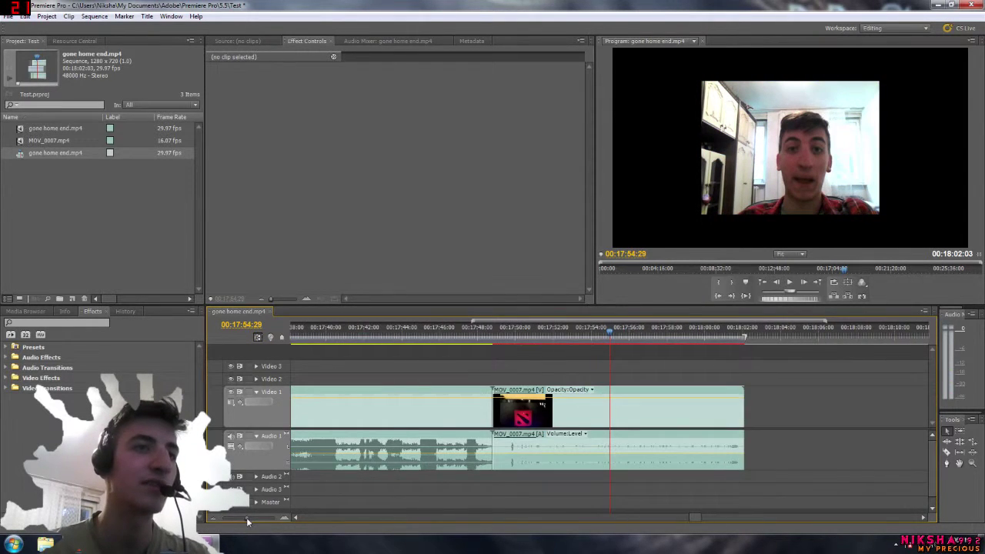
{"action": "left_click", "coordinate": [586, 416]}
{"action": "left_click", "coordinate": [613, 331]}
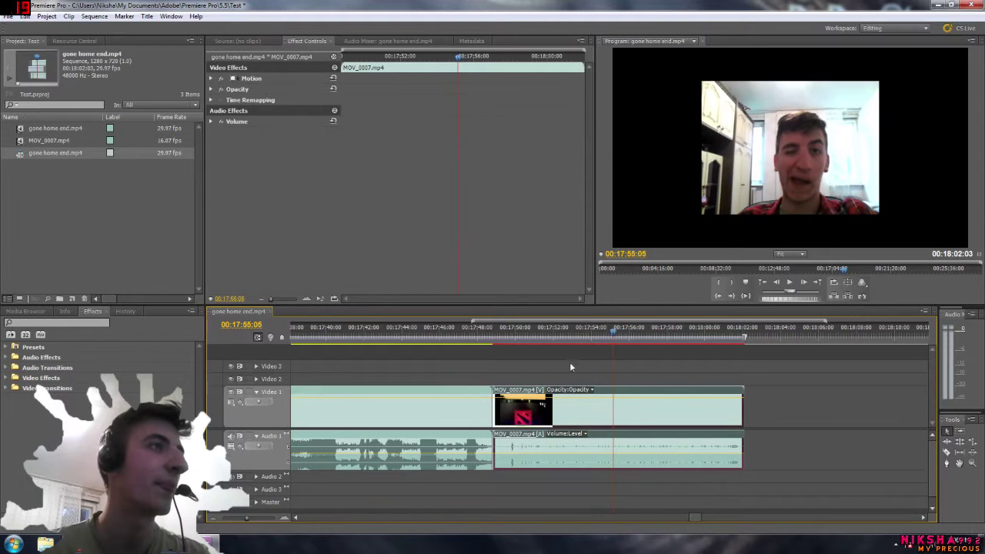
{"action": "left_click", "coordinate": [213, 79]}
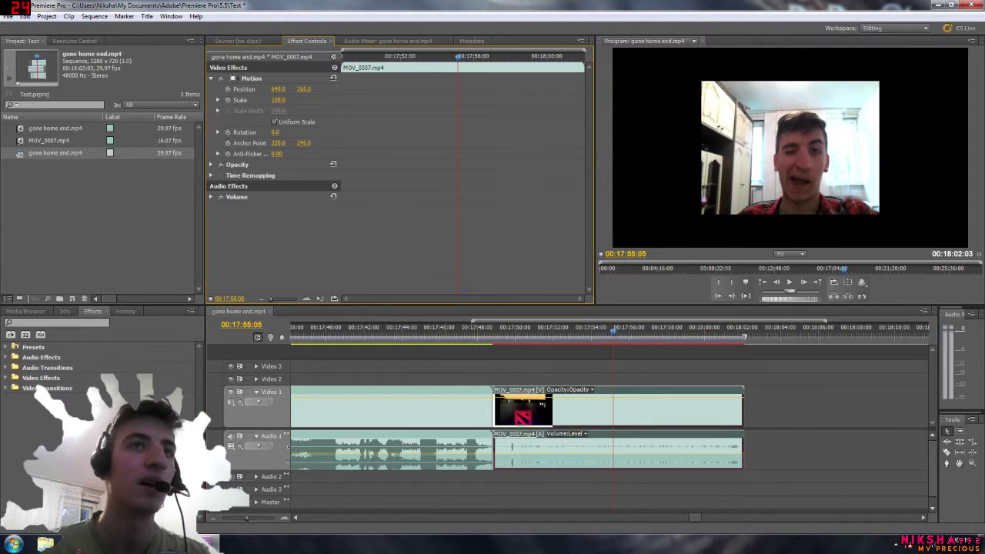
{"action": "left_click_drag", "start_coordinate": [276, 100], "coordinate": [242, 100]}
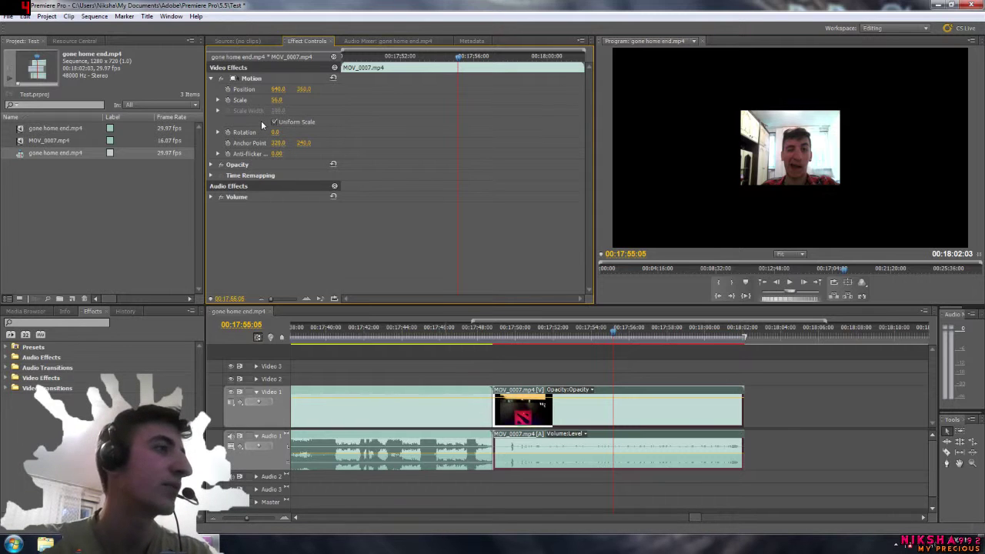
- Import bbbbbbbbbbbbbb.png from D:\DESKTOP\Za video and drag it toward Video 2
{"action": "double_click", "coordinate": [123, 225]}
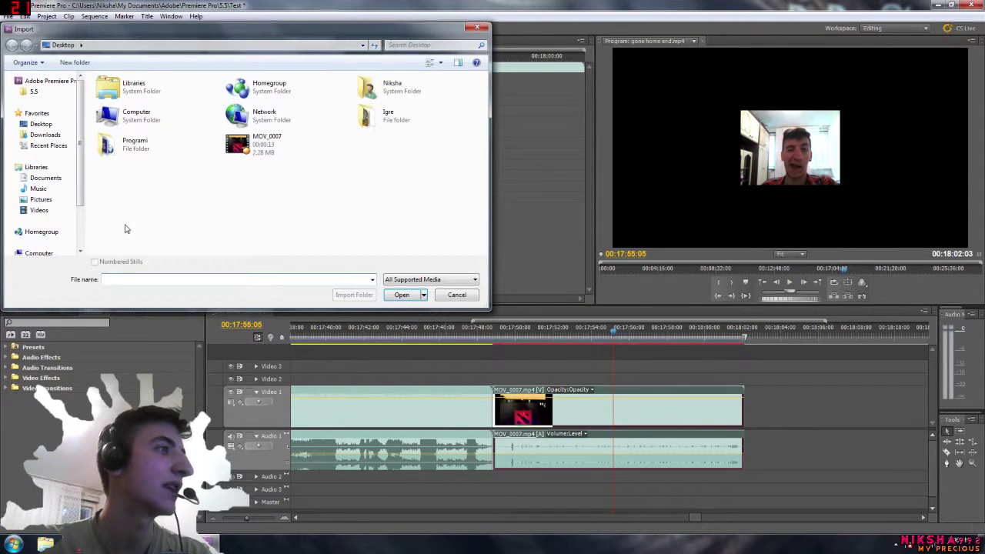
{"action": "left_click_drag", "start_coordinate": [86, 189], "coordinate": [83, 219]}
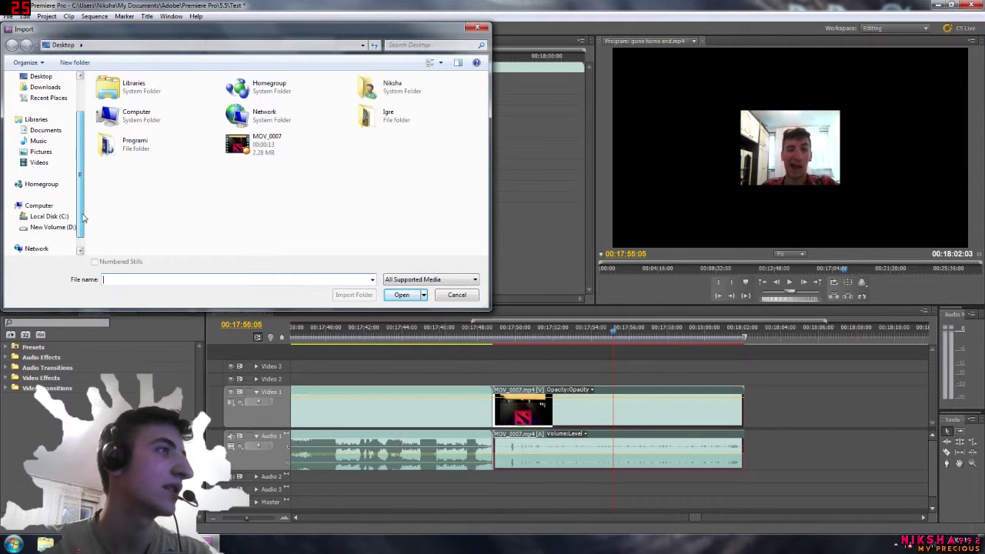
{"action": "left_click", "coordinate": [69, 227]}
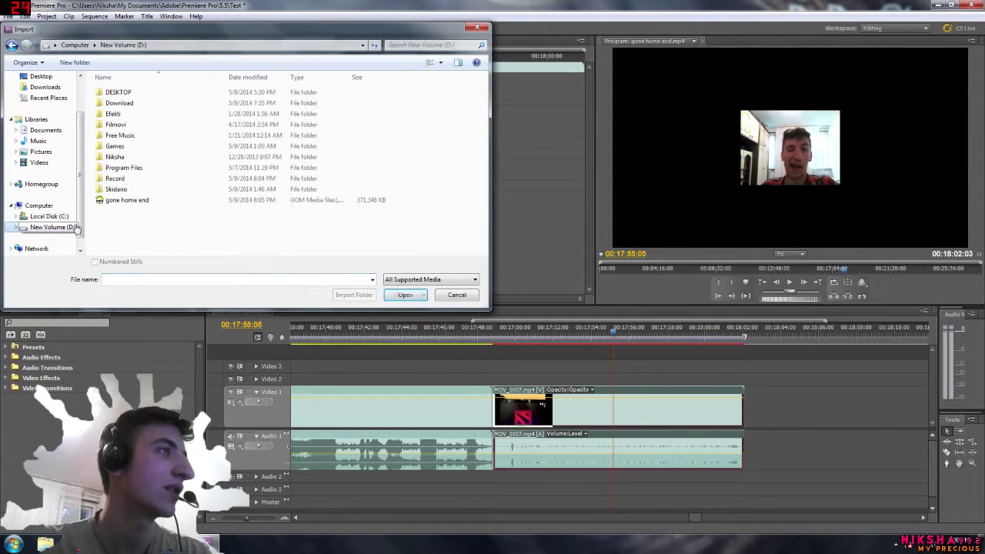
{"action": "double_click", "coordinate": [118, 92]}
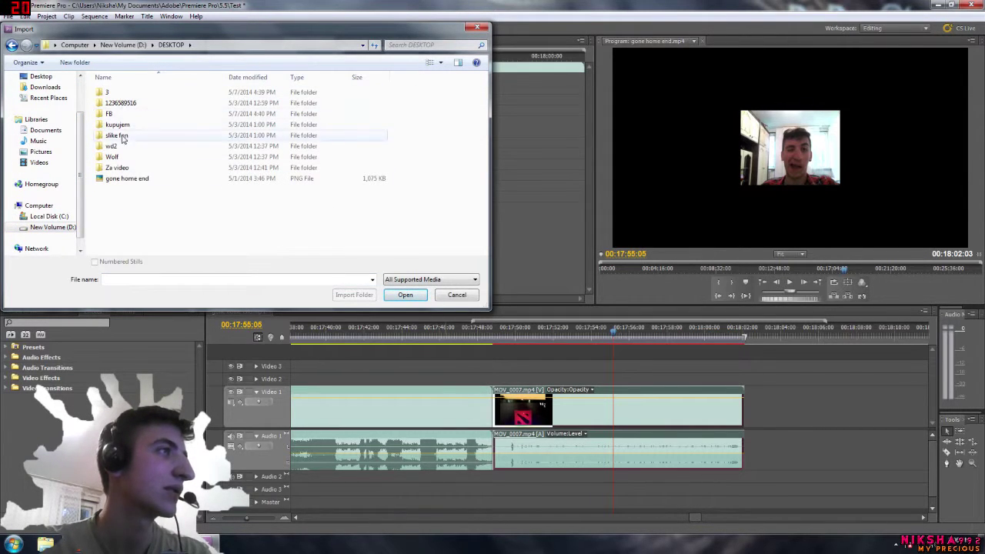
{"action": "double_click", "coordinate": [117, 167]}
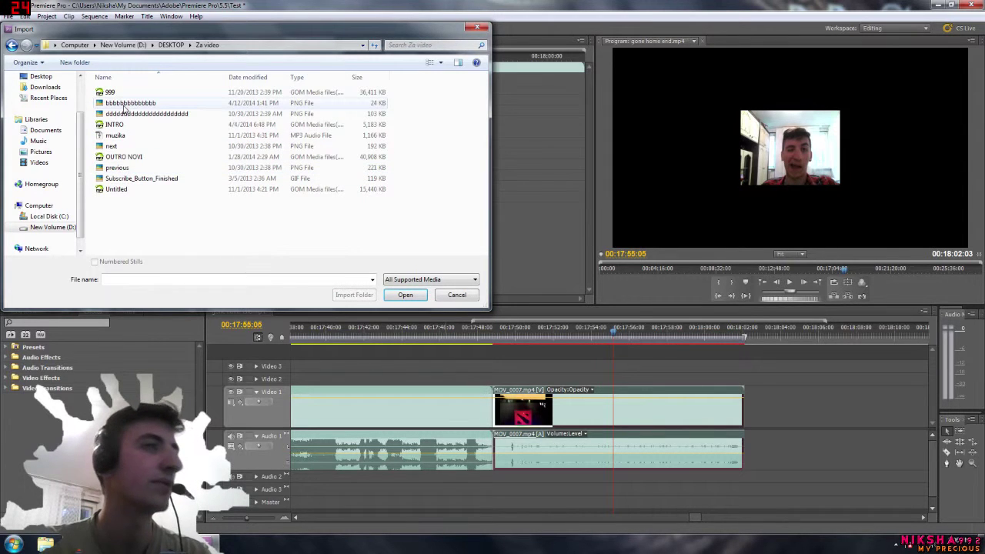
{"action": "double_click", "coordinate": [124, 107]}
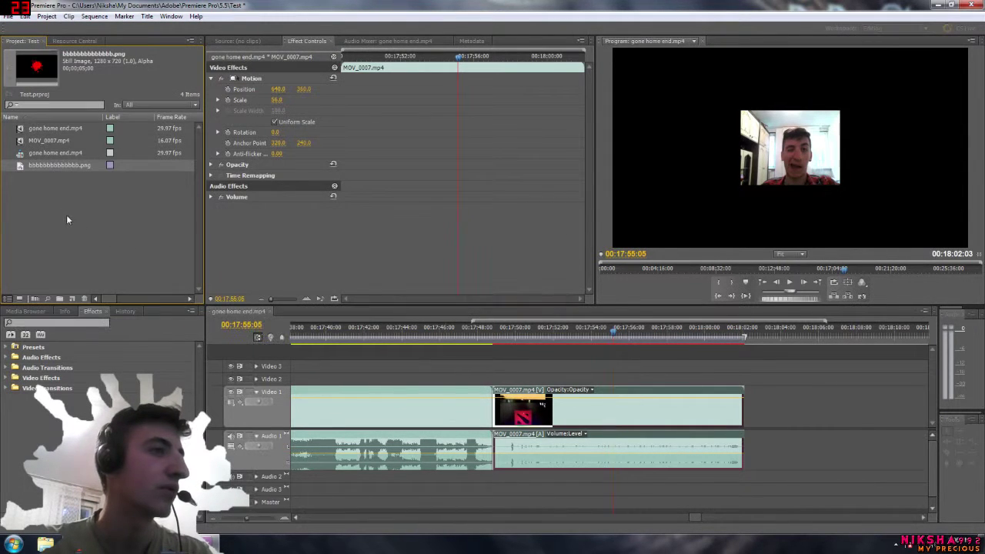
{"action": "left_click_drag", "start_coordinate": [26, 168], "coordinate": [583, 390]}
- Drop the splash image on Video 2 above MOV_0007 and scrub back to 00:17:54:04
{"action": "left_click", "coordinate": [629, 336]}
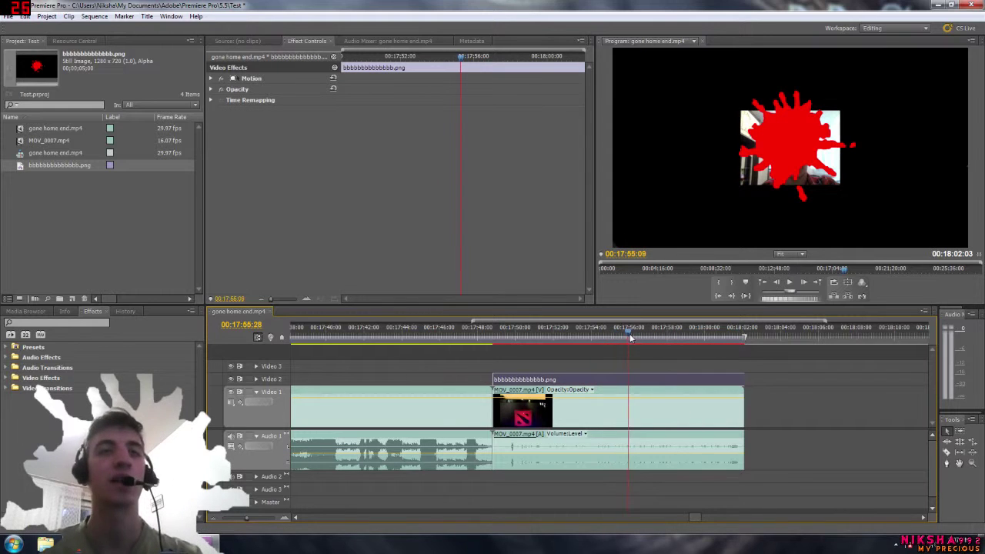
{"action": "left_click_drag", "start_coordinate": [629, 336], "coordinate": [593, 339]}
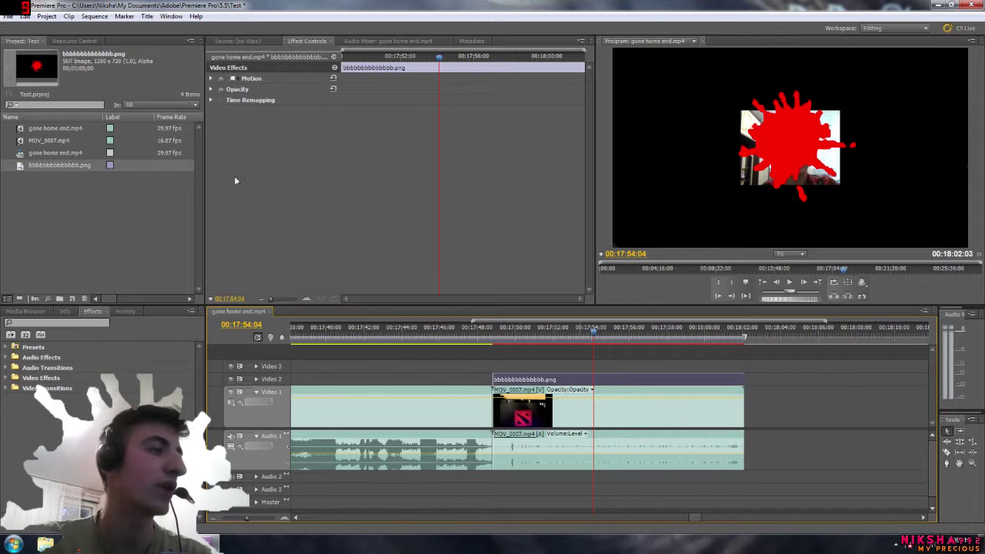
- Drag Track Matte Key from Video Effects > Keying onto the MOV_0007 clip
{"action": "left_click", "coordinate": [10, 378]}
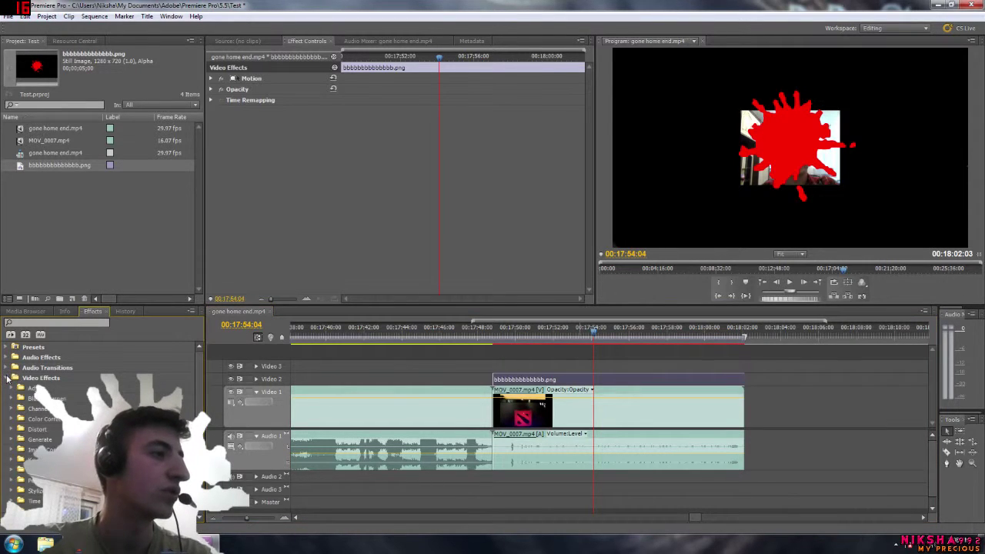
{"action": "scroll", "coordinate": [11, 430], "scroll_direction": "down", "scroll_amount": 1}
{"action": "left_click", "coordinate": [12, 430]}
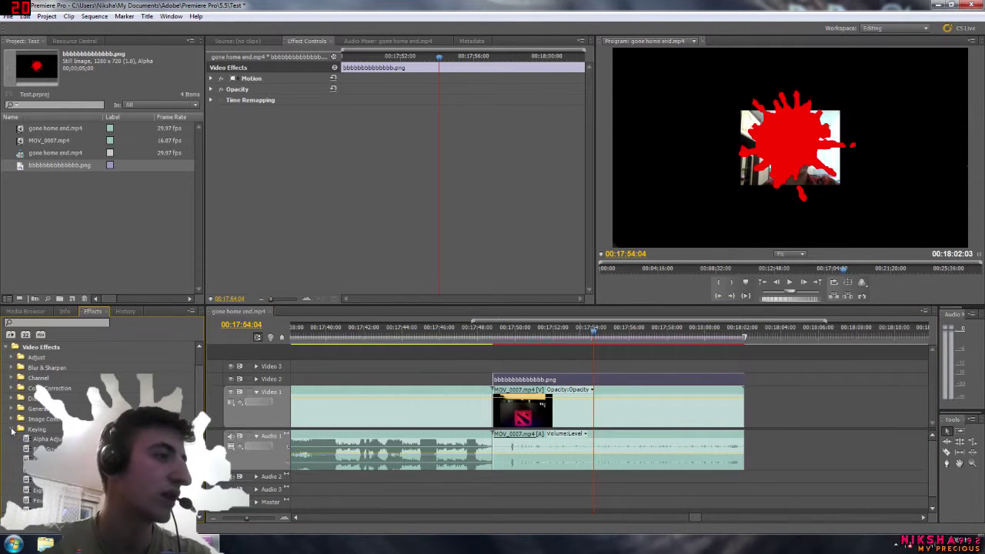
{"action": "scroll", "coordinate": [31, 435], "scroll_direction": "down", "scroll_amount": 4}
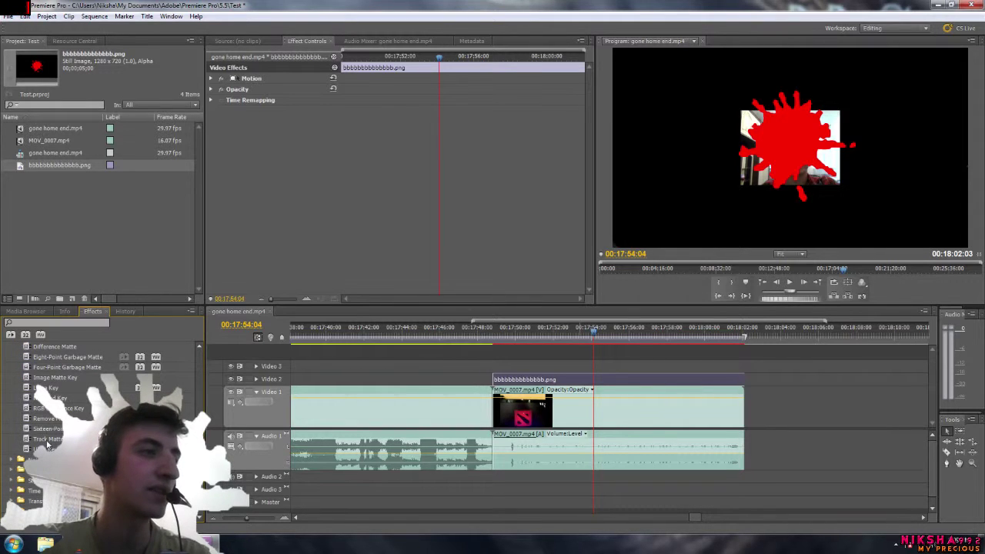
{"action": "left_click_drag", "start_coordinate": [47, 444], "coordinate": [539, 407]}
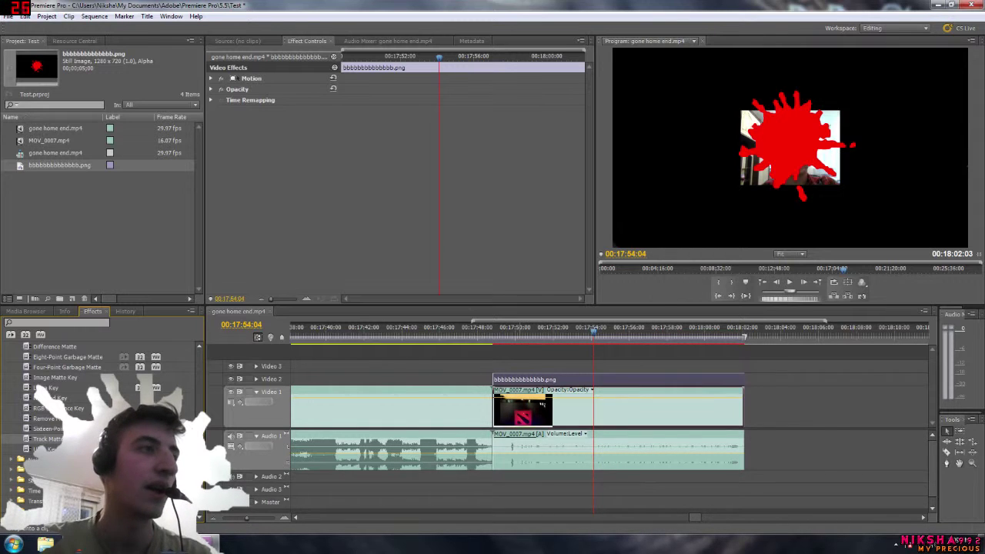
{"action": "left_click_drag", "start_coordinate": [523, 412], "coordinate": [522, 412]}
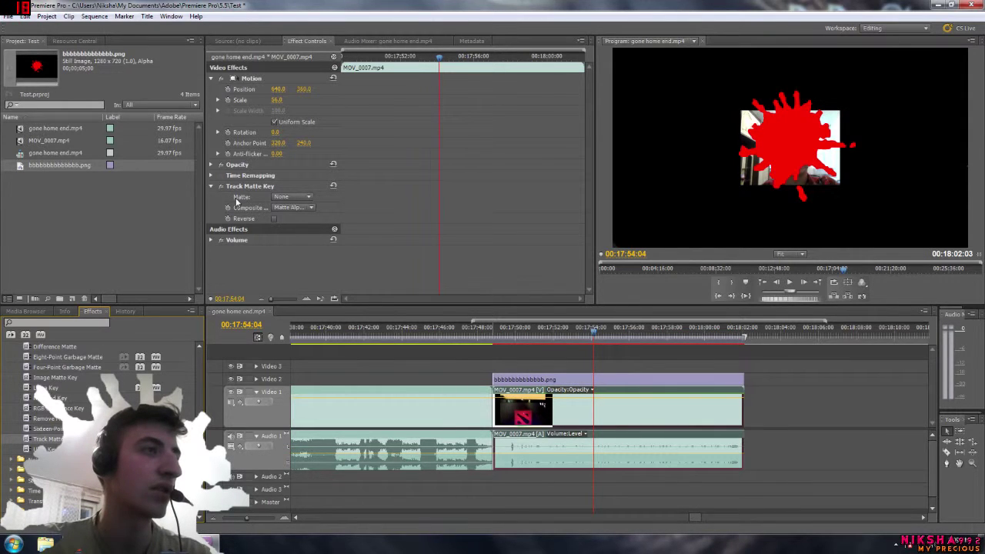
- Set the Track Matte Key's Matte track to Video 2
{"action": "left_click", "coordinate": [295, 198]}
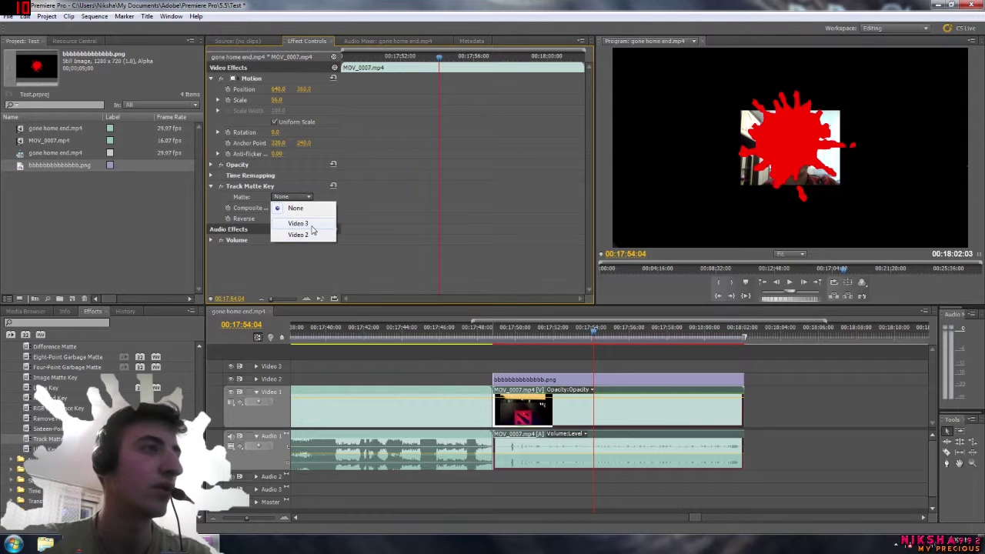
{"action": "left_click", "coordinate": [311, 225]}
{"action": "left_click", "coordinate": [308, 198]}
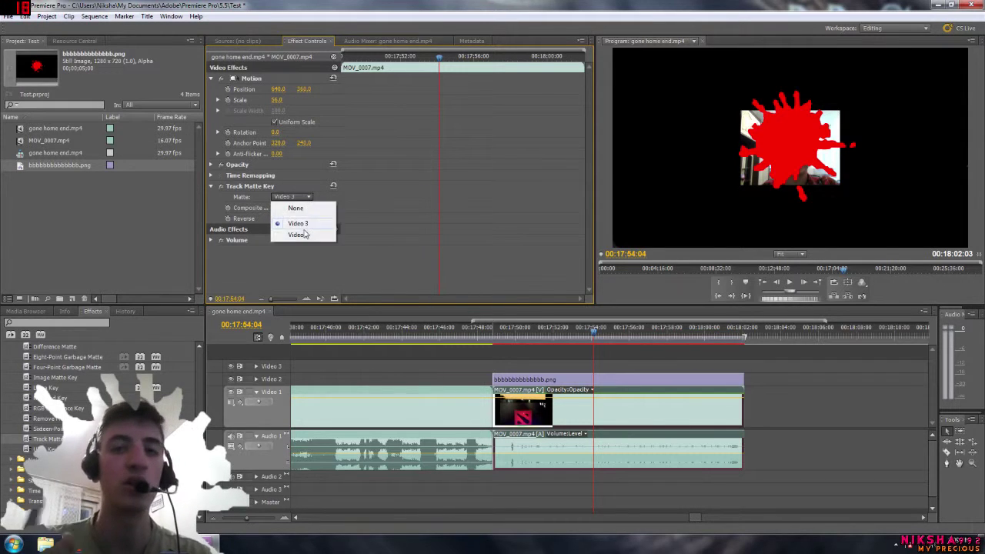
{"action": "left_click", "coordinate": [300, 234]}
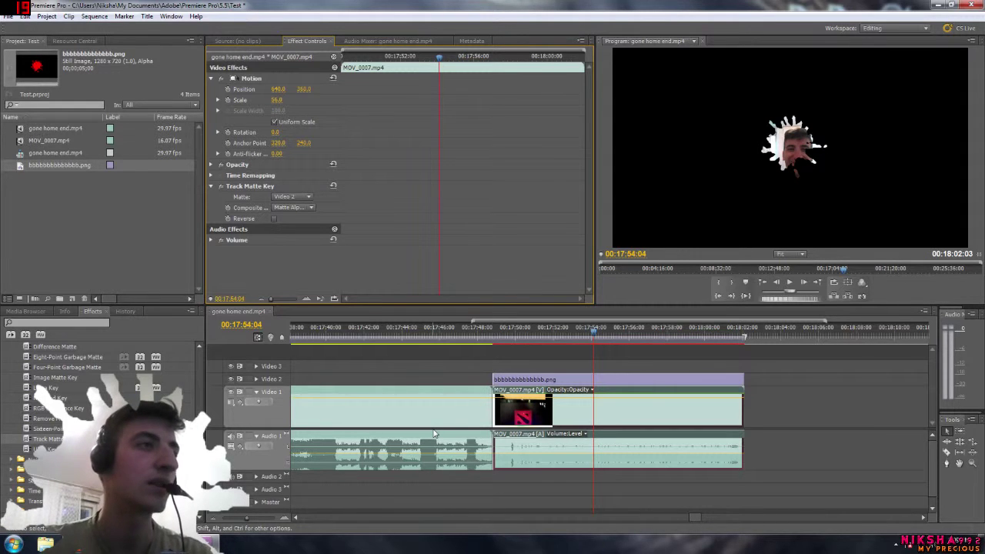
{"action": "left_click", "coordinate": [307, 198]}
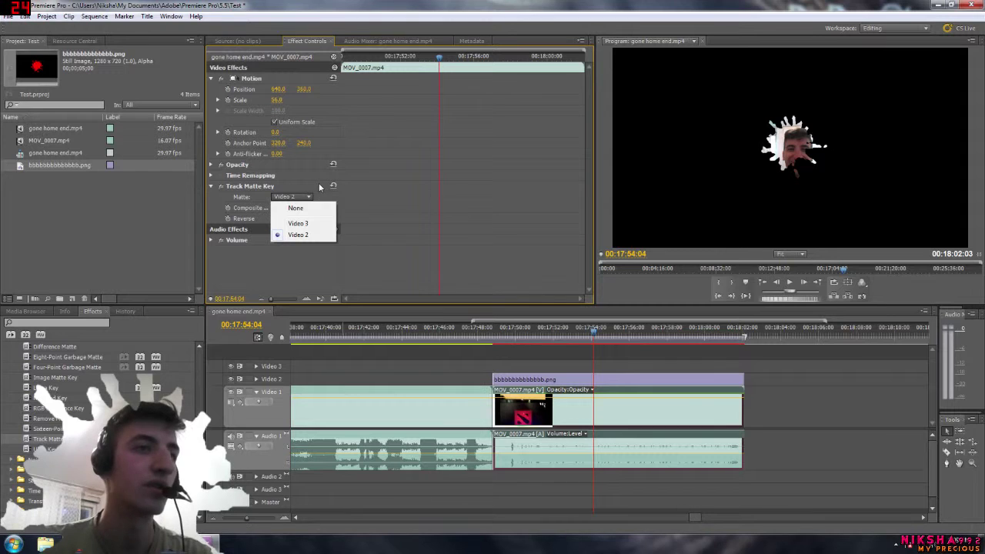
{"action": "left_click", "coordinate": [343, 209]}
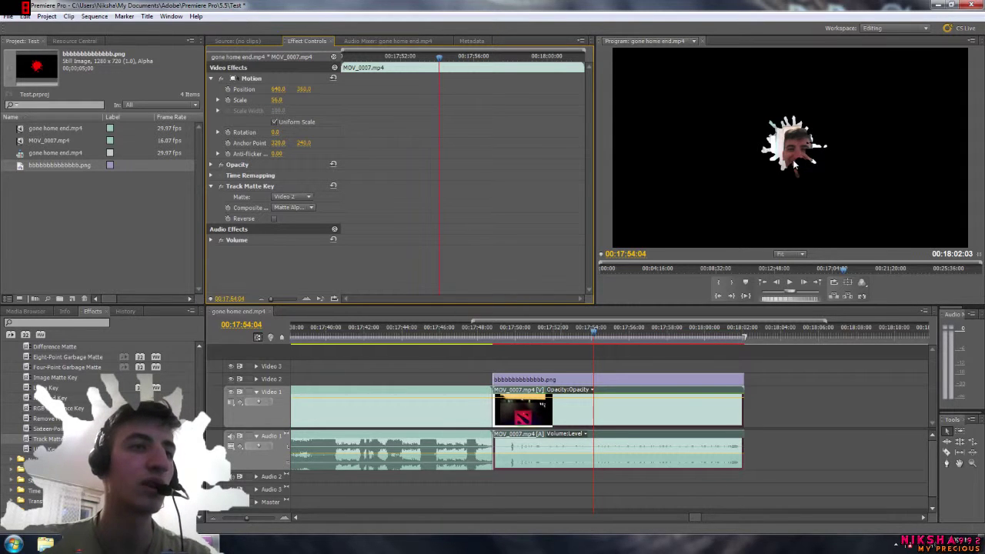
- Move and enlarge the splash image in the Program monitor to centre the face inside it
{"action": "double_click", "coordinate": [557, 380]}
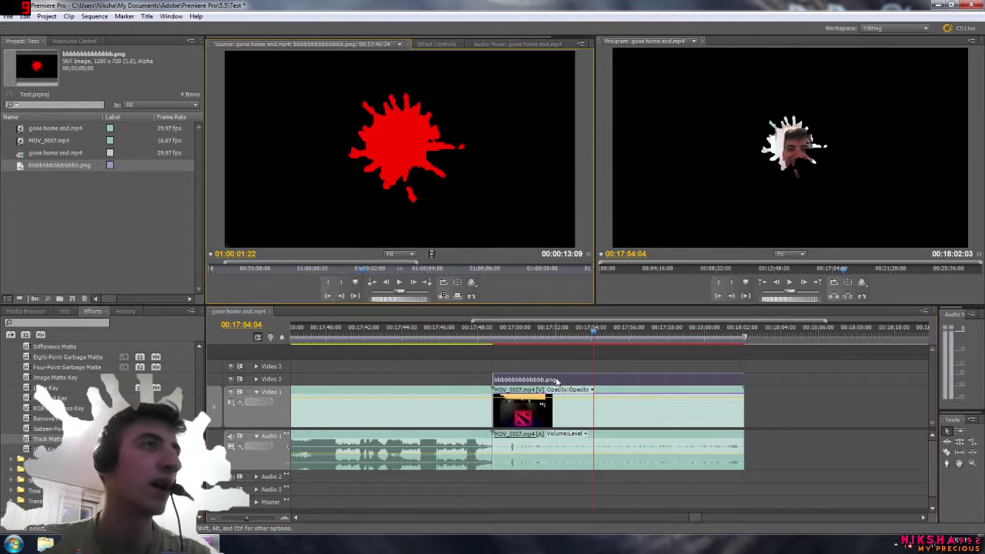
{"action": "left_click", "coordinate": [435, 45]}
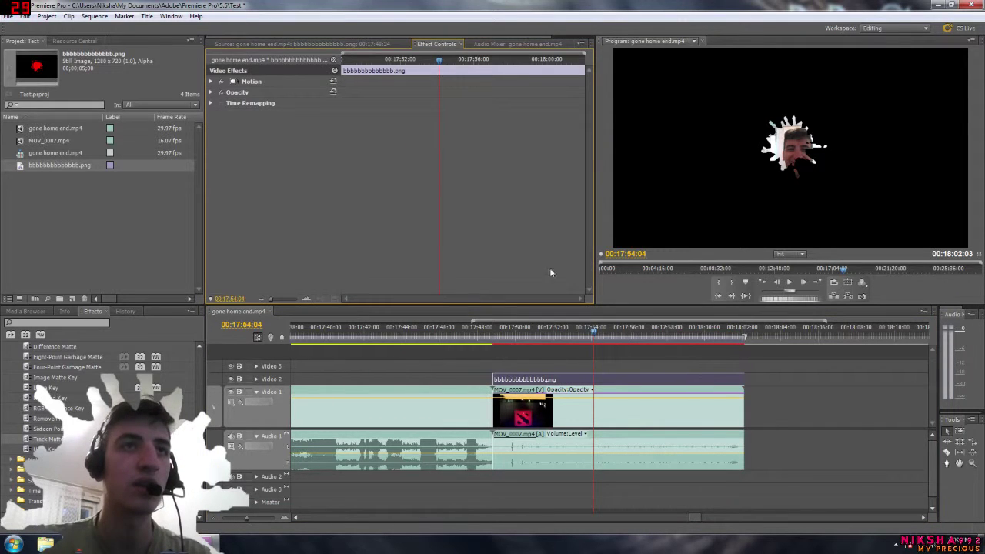
{"action": "left_click", "coordinate": [785, 147]}
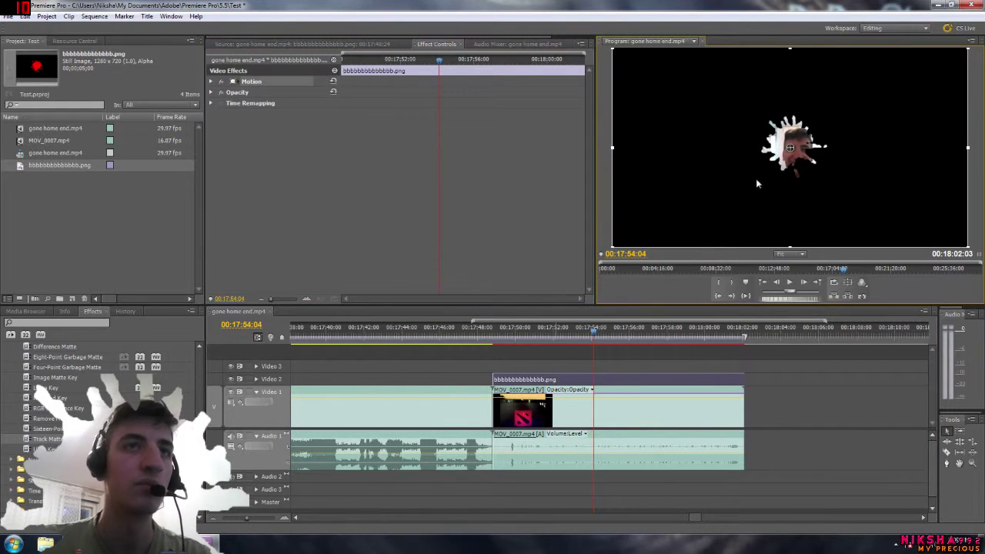
{"action": "left_click_drag", "start_coordinate": [757, 183], "coordinate": [809, 185]}
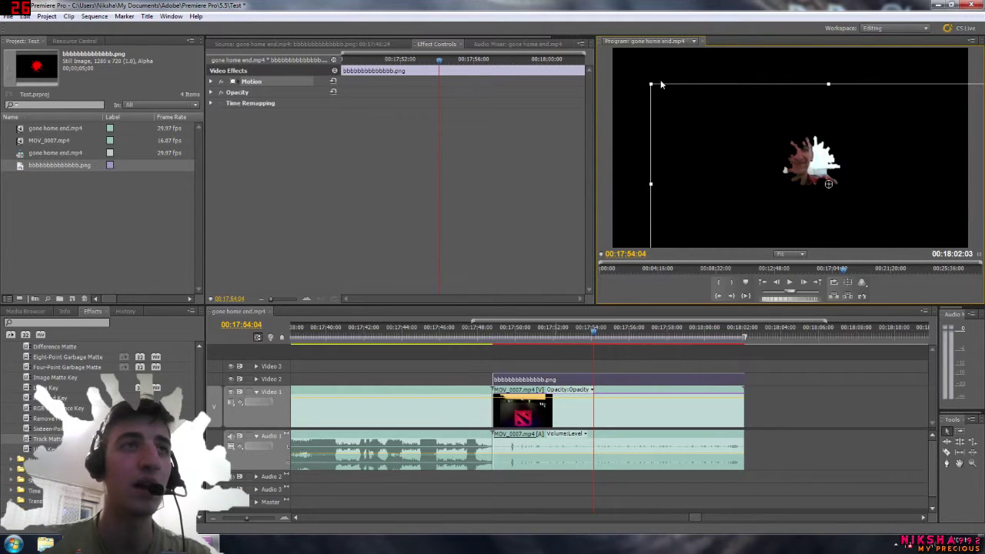
{"action": "left_click_drag", "start_coordinate": [650, 84], "coordinate": [589, 47]}
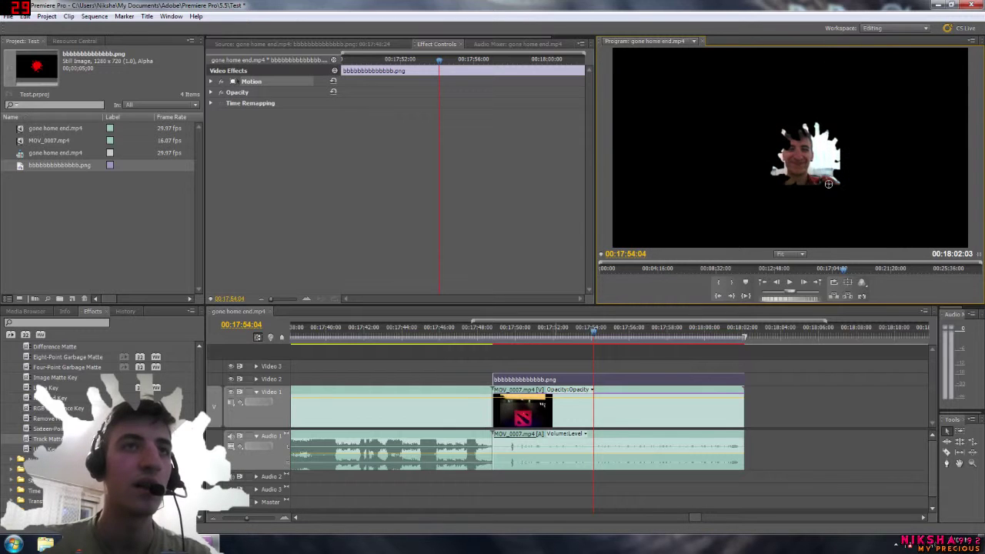
{"action": "left_click_drag", "start_coordinate": [811, 171], "coordinate": [791, 152]}
{"action": "key", "text": "ctrl+z"}
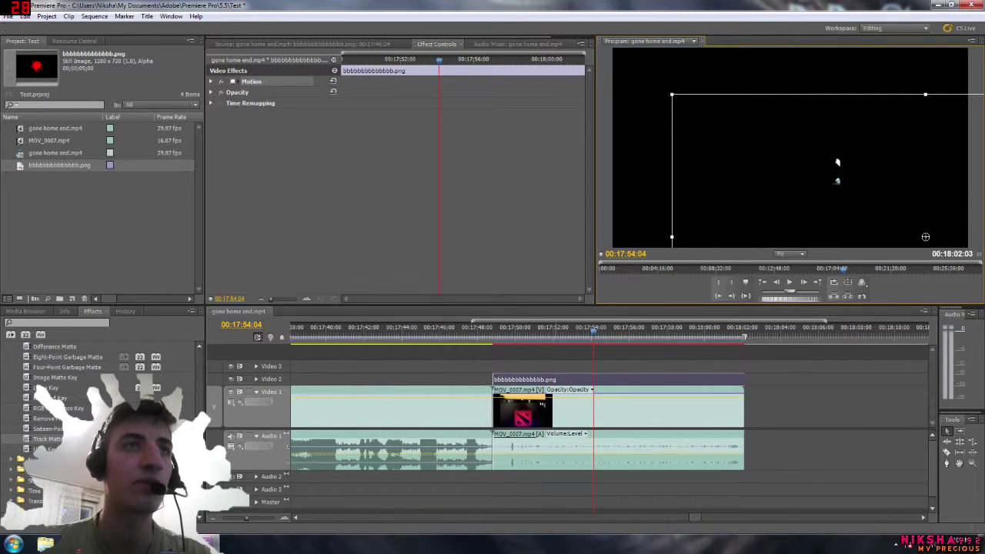
{"action": "left_click_drag", "start_coordinate": [671, 94], "coordinate": [610, 59]}
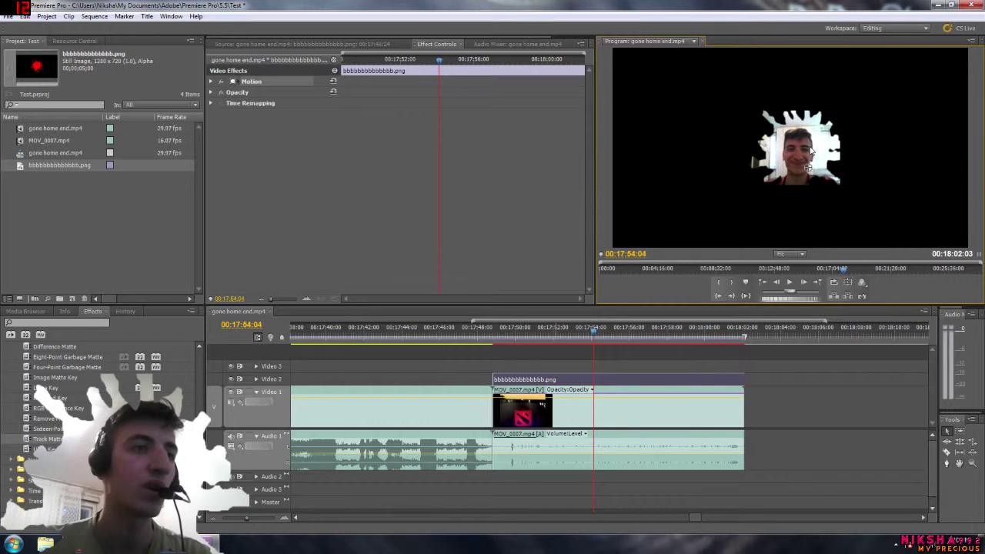
- Nudge the splash matte up-left, then slide the facecam Position left to 159, 380
{"action": "left_click", "coordinate": [579, 412]}
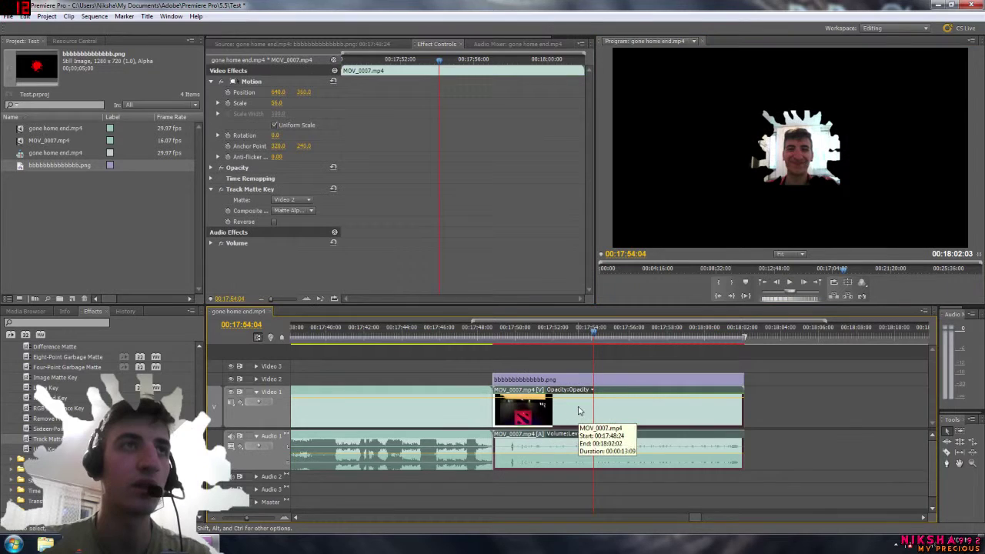
{"action": "left_click", "coordinate": [612, 49]}
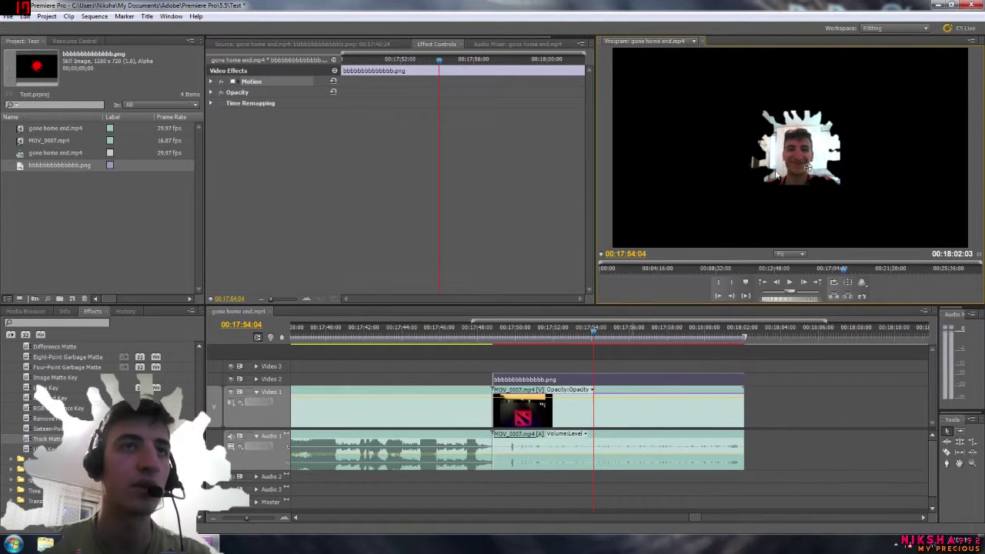
{"action": "mouse_move", "coordinate": [778, 175]}
{"action": "left_mouse_down"}
{"action": "mouse_move", "coordinate": [767, 164]}
{"action": "mouse_move", "coordinate": [777, 172]}
{"action": "left_mouse_up"}
{"action": "left_click", "coordinate": [802, 164]}
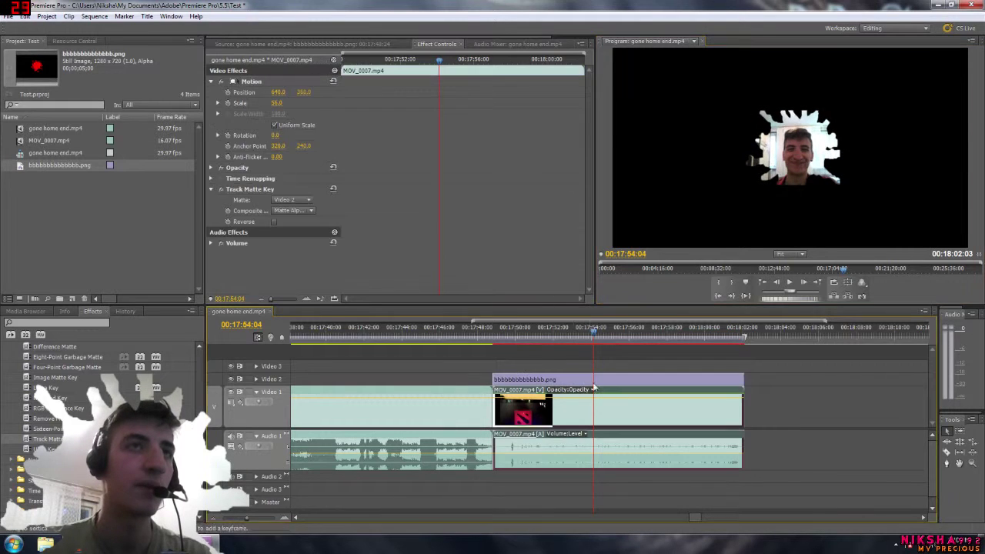
{"action": "left_click", "coordinate": [781, 169]}
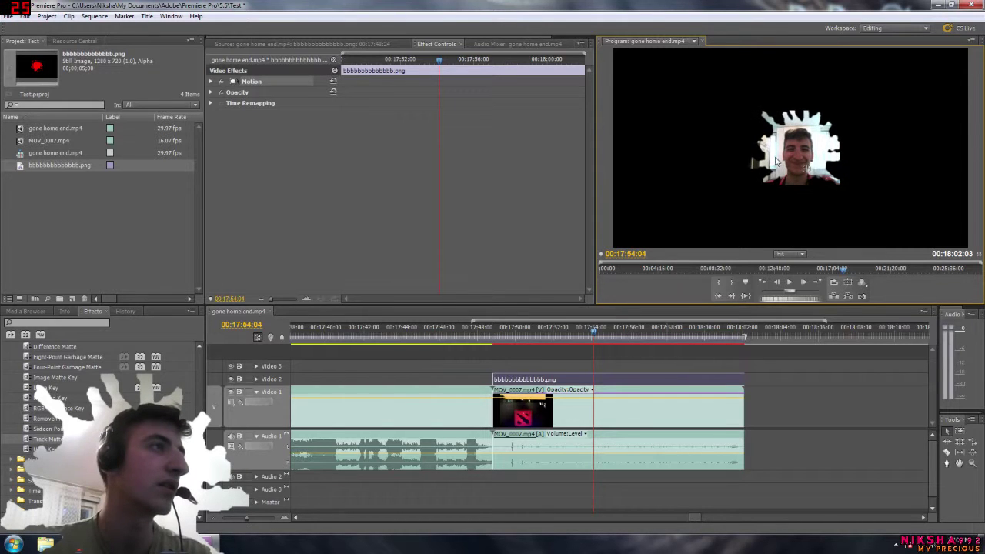
{"action": "left_click", "coordinate": [212, 81]}
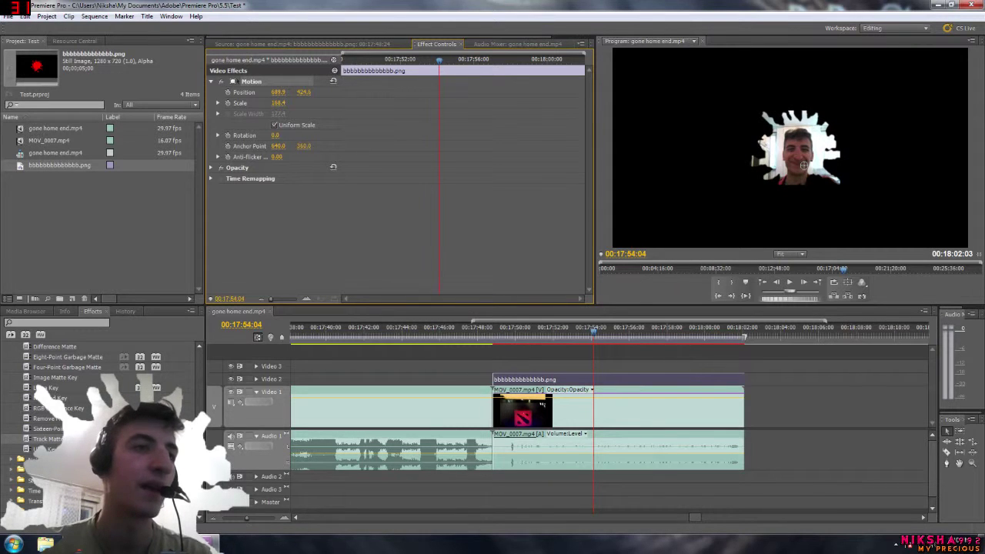
{"action": "left_click", "coordinate": [519, 396]}
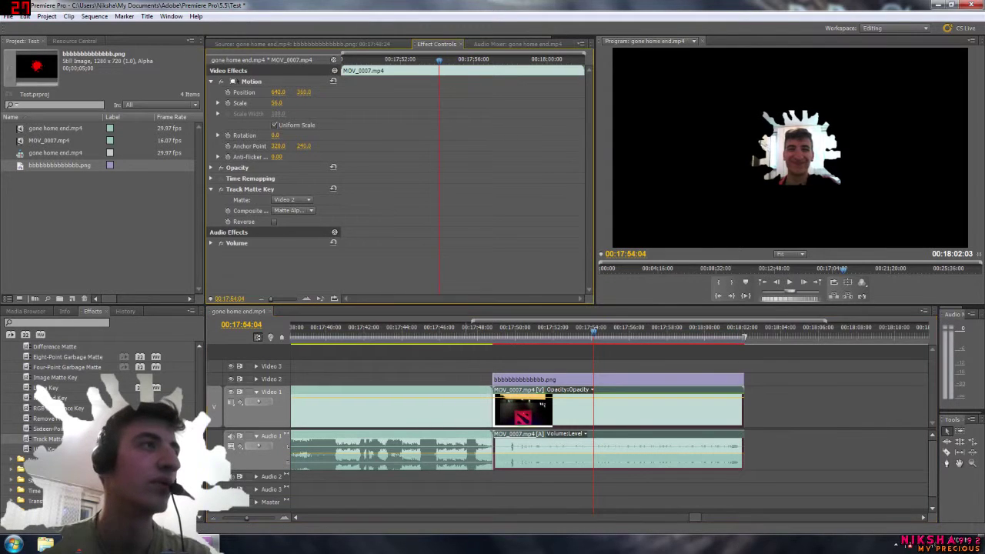
{"action": "left_click_drag", "start_coordinate": [278, 92], "coordinate": [146, 91]}
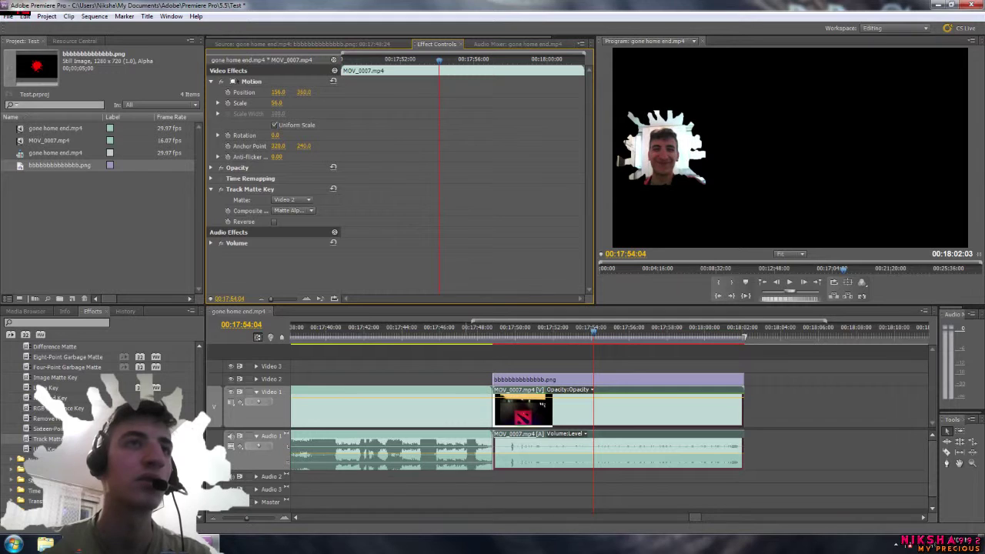
- Raise the facecam to the upper-left corner at Scale 48 and adjust its Rotation
{"action": "left_click_drag", "start_coordinate": [303, 91], "coordinate": [262, 92]}
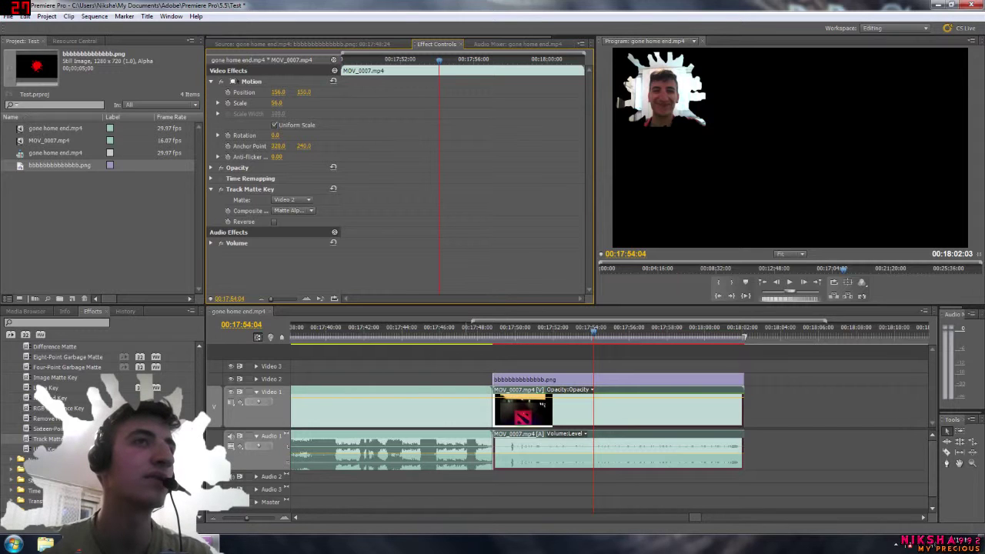
{"action": "mouse_move", "coordinate": [275, 102]}
{"action": "left_mouse_down"}
{"action": "mouse_move", "coordinate": [230, 103]}
{"action": "mouse_move", "coordinate": [329, 102]}
{"action": "mouse_move", "coordinate": [252, 102]}
{"action": "mouse_move", "coordinate": [296, 102]}
{"action": "mouse_move", "coordinate": [267, 102]}
{"action": "left_mouse_up"}
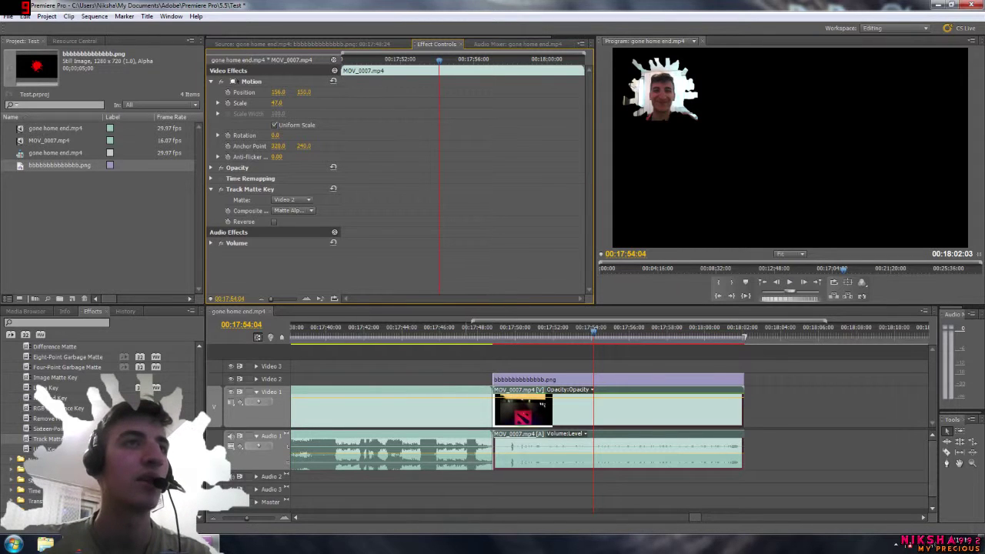
{"action": "mouse_move", "coordinate": [275, 102]}
{"action": "left_mouse_down"}
{"action": "mouse_move", "coordinate": [286, 103]}
{"action": "mouse_move", "coordinate": [270, 102]}
{"action": "left_mouse_up"}
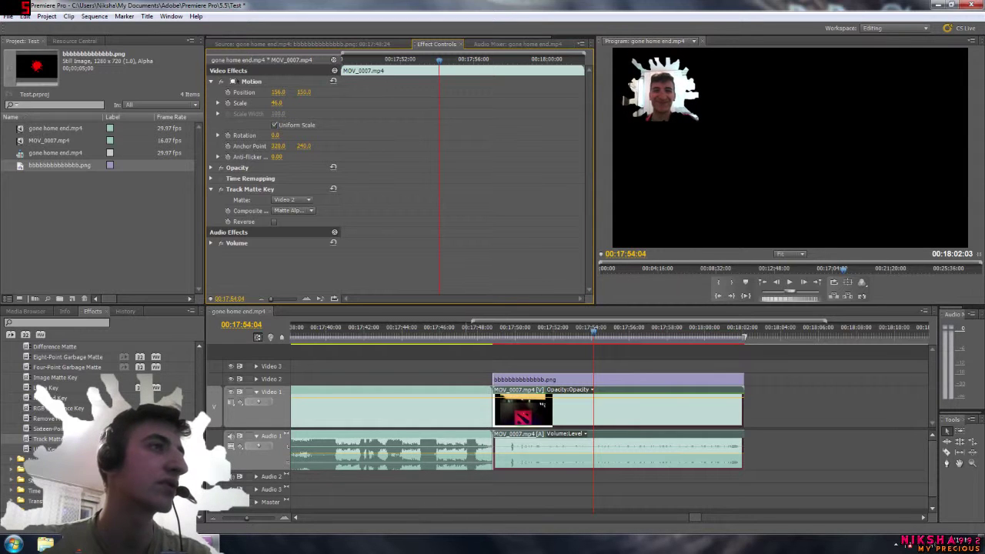
{"action": "left_click", "coordinate": [218, 135]}
{"action": "left_click_drag", "start_coordinate": [277, 135], "coordinate": [324, 135]}
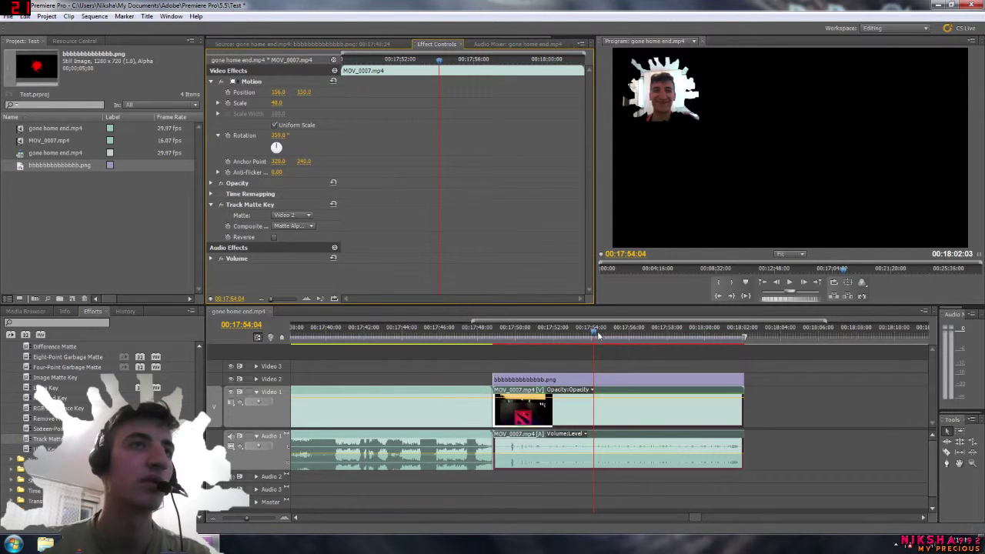
{"action": "left_click_drag", "start_coordinate": [599, 337], "coordinate": [636, 355]}
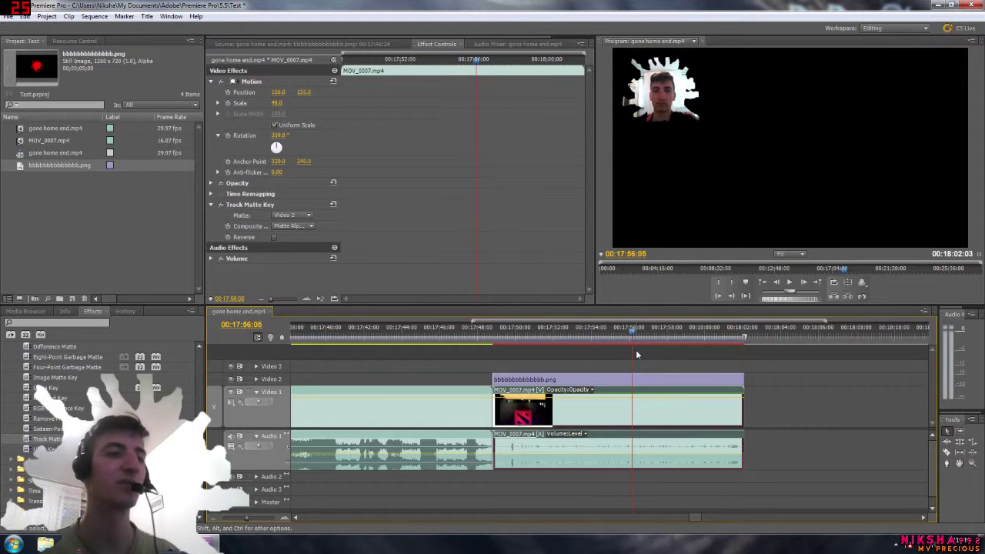